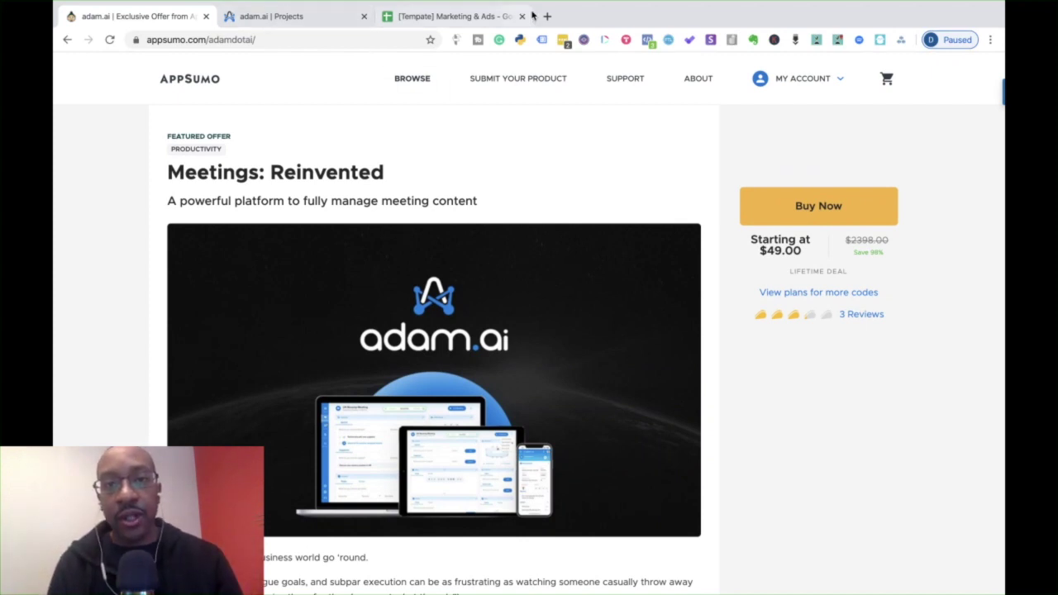
Scroll the AppSumo adam.ai deal page through the TL;DR and feature screenshots to the Projects Page overview
scroll(515, 172, "down", 4)
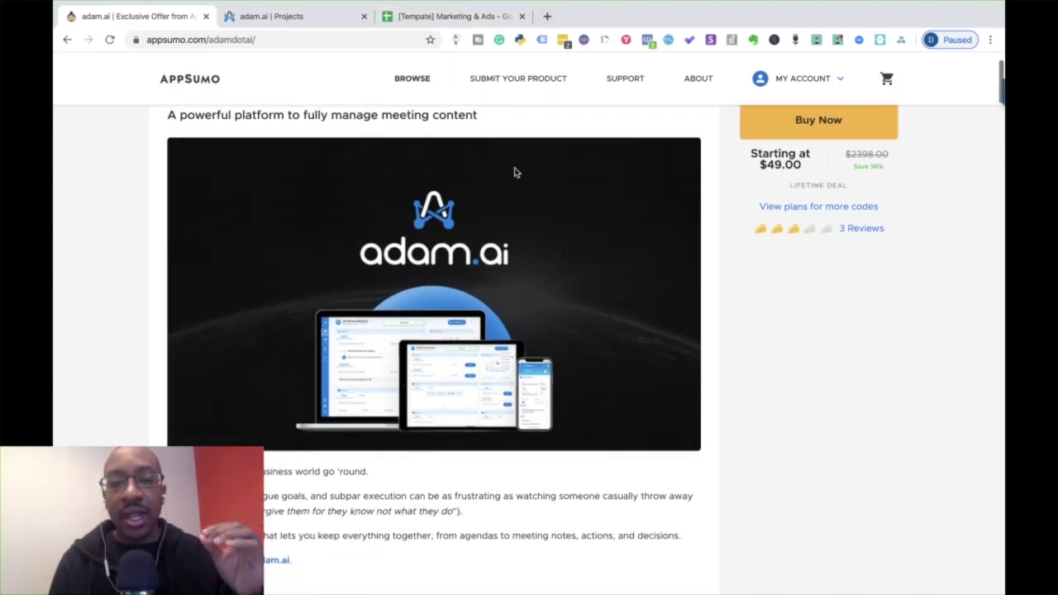
scroll(514, 172, "down", 10)
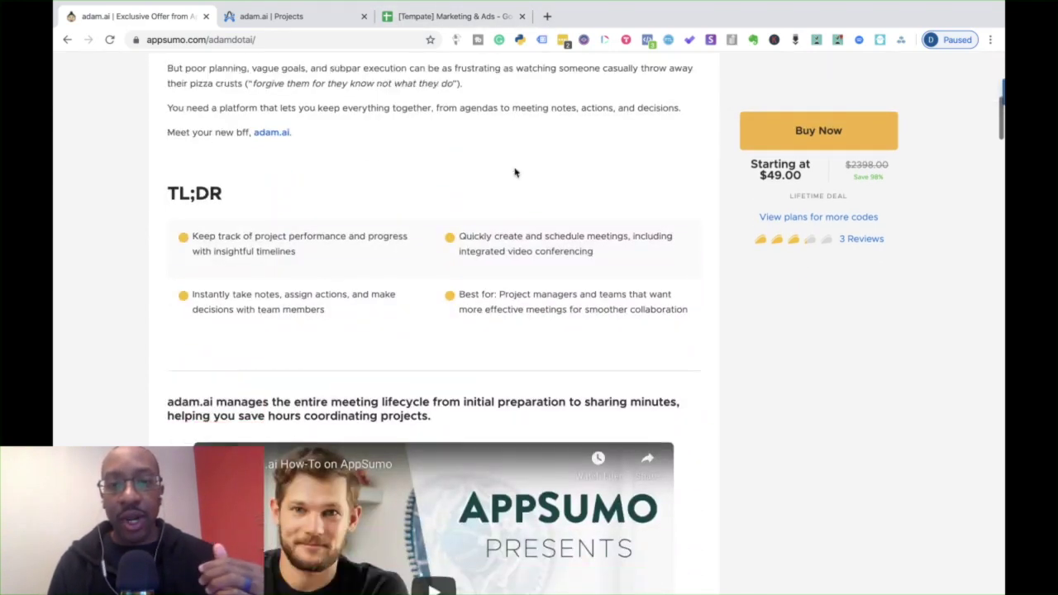
scroll(514, 172, "up", 15)
scroll(514, 172, "down", 1)
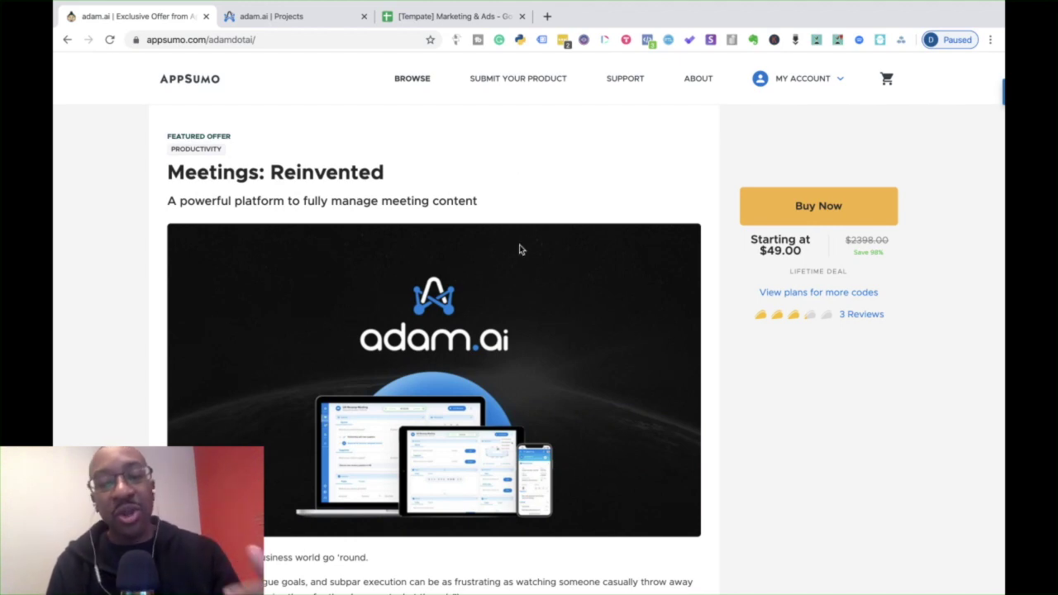
scroll(520, 245, "down", 6)
scroll(519, 249, "down", 9)
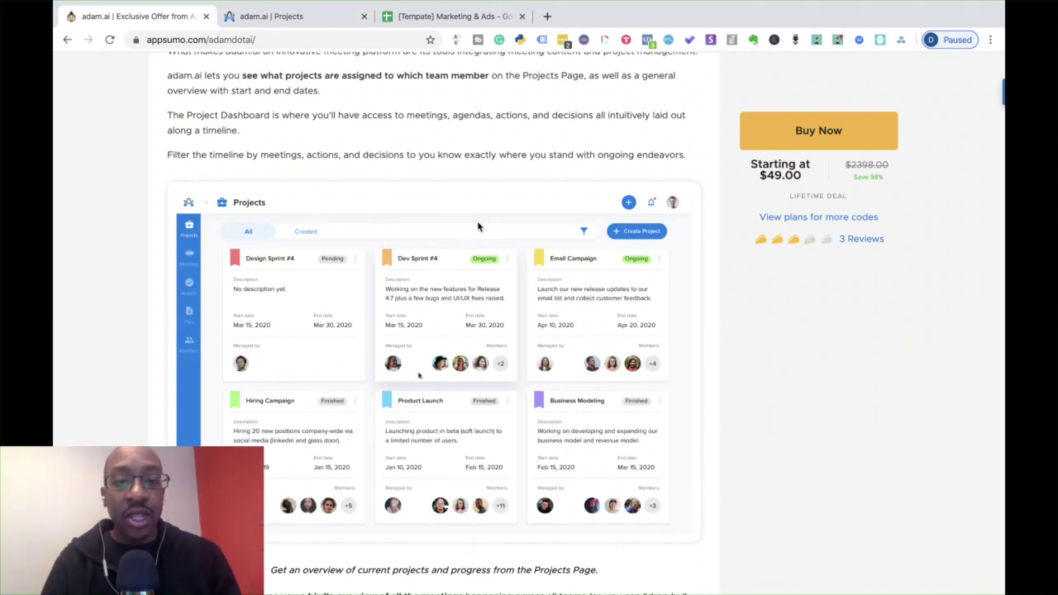
scroll(478, 227, "down", 10)
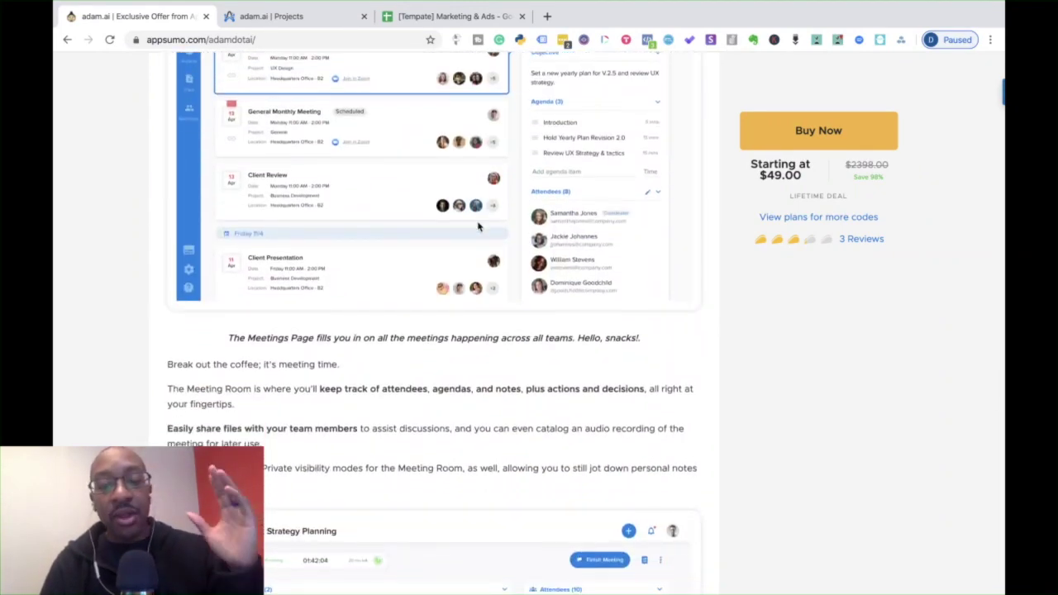
scroll(478, 226, "up", 10)
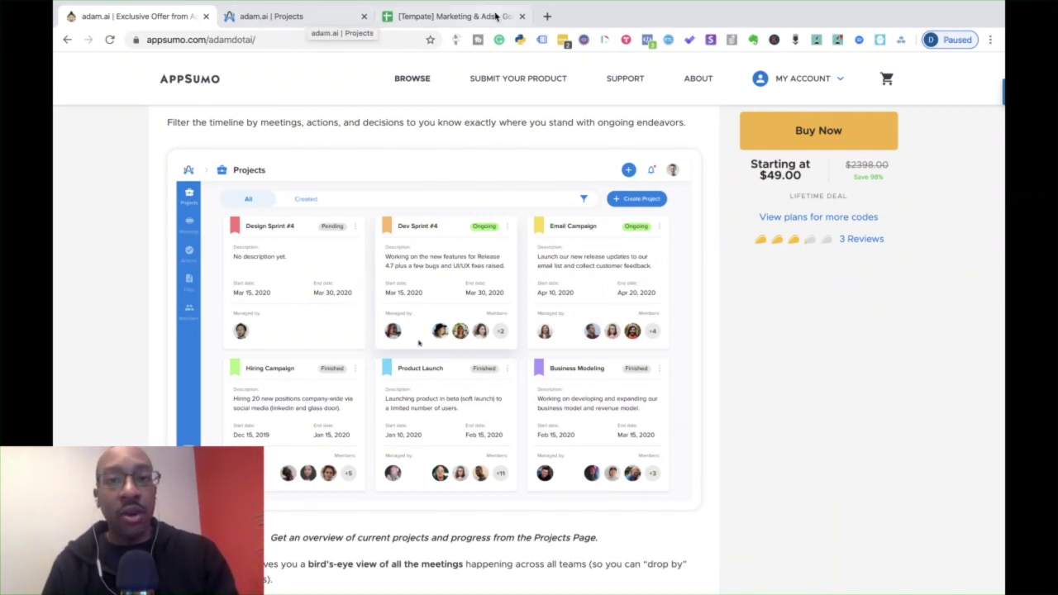
Open adam.ai in a new Chrome tab and switch to its Projects workspace
left_click(545, 16)
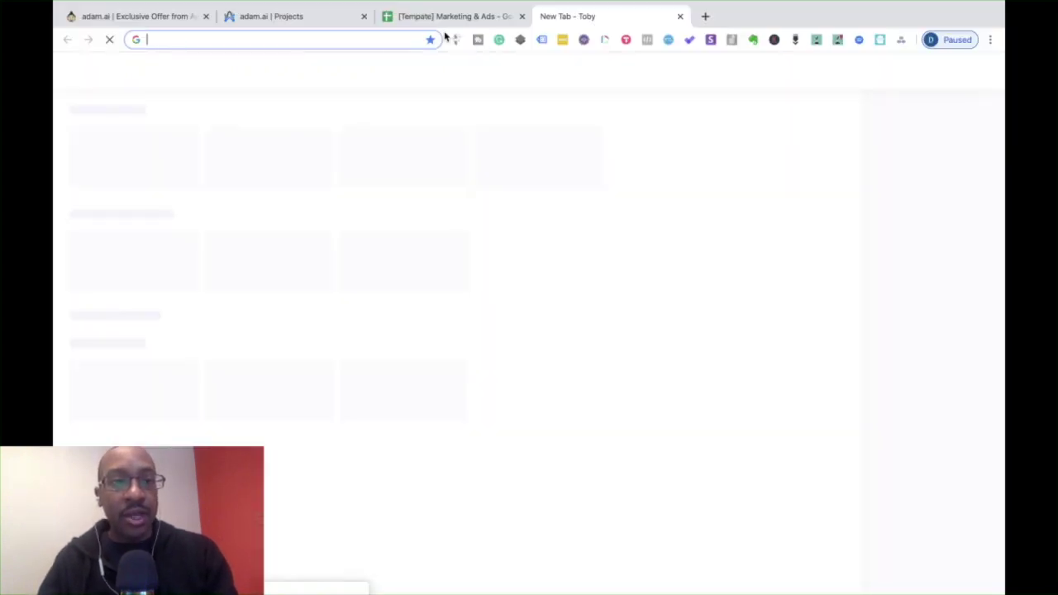
type("adam")
key("Return")
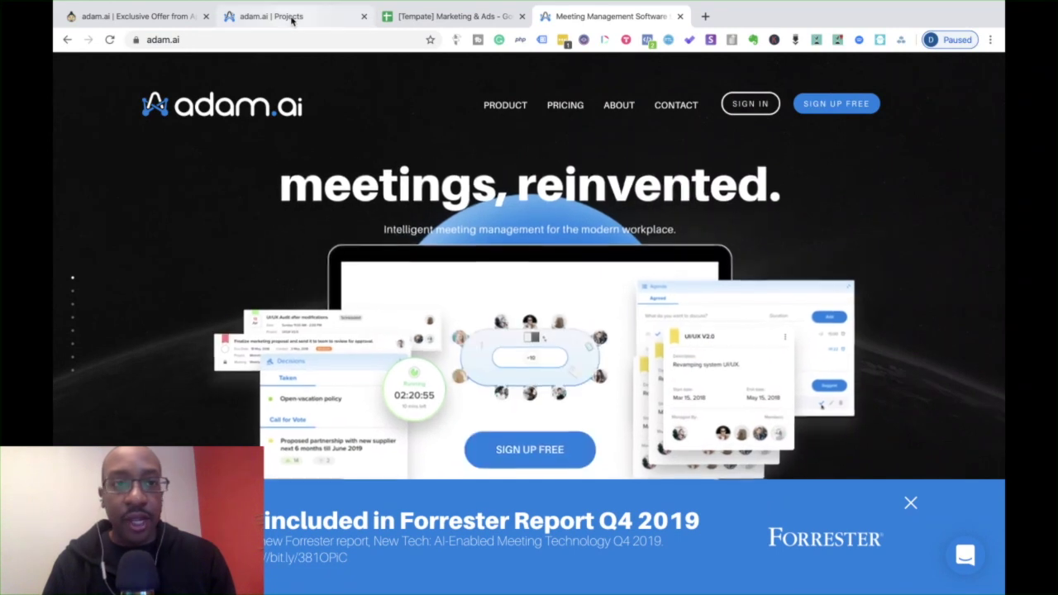
left_click(281, 16)
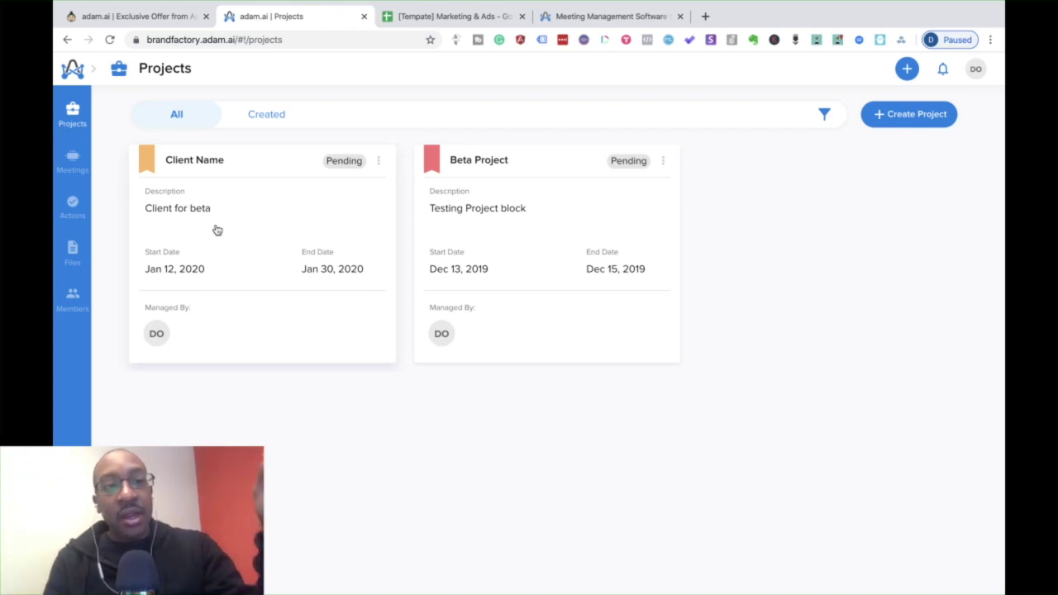
Open the Client Name project and review its details, zero-count insights and empty timeline
left_click(227, 227)
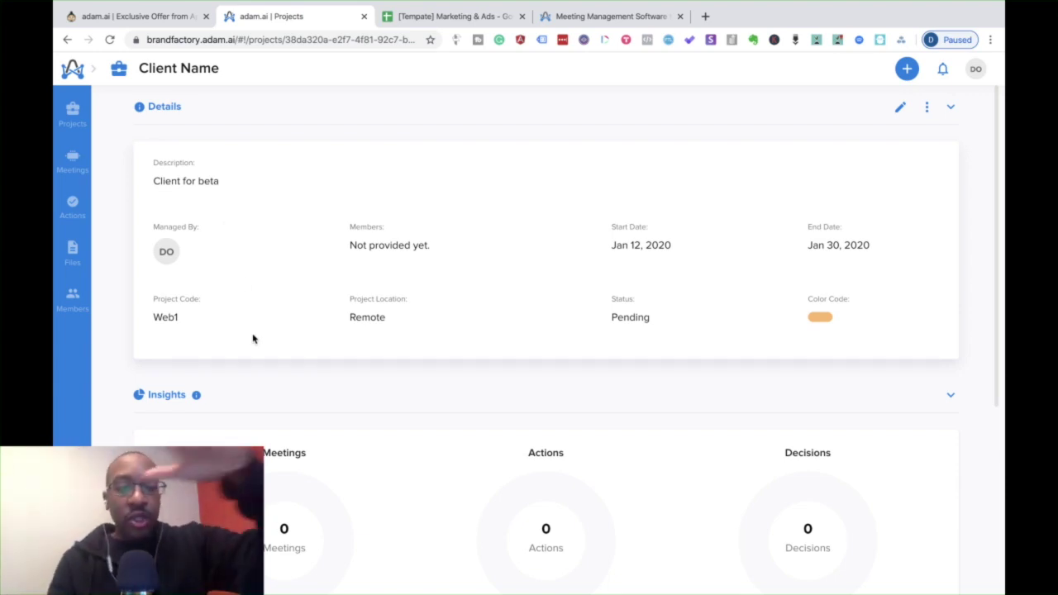
scroll(254, 338, "down", 4)
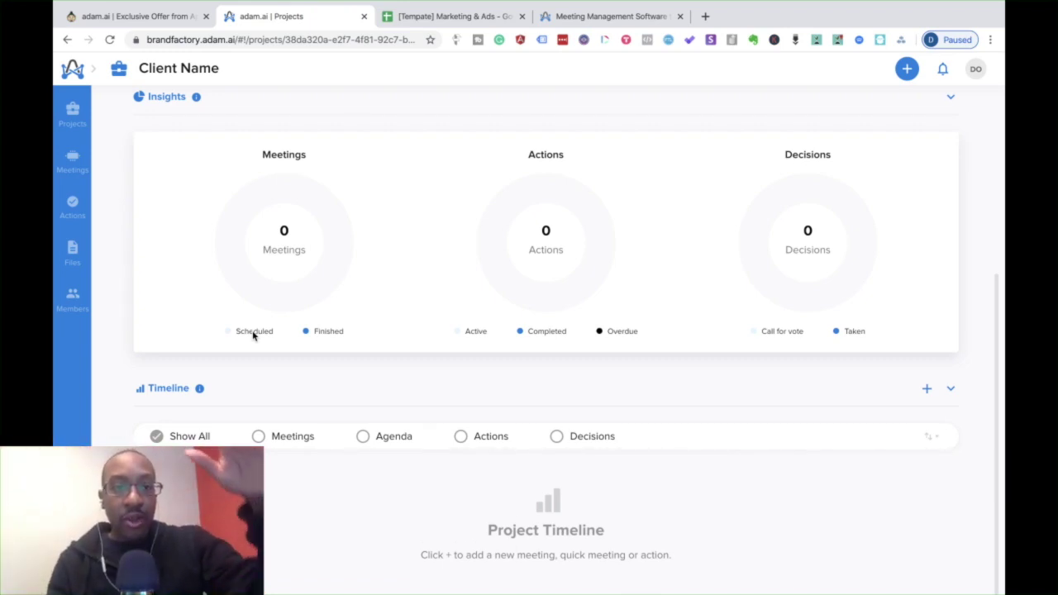
scroll(253, 335, "up", 4)
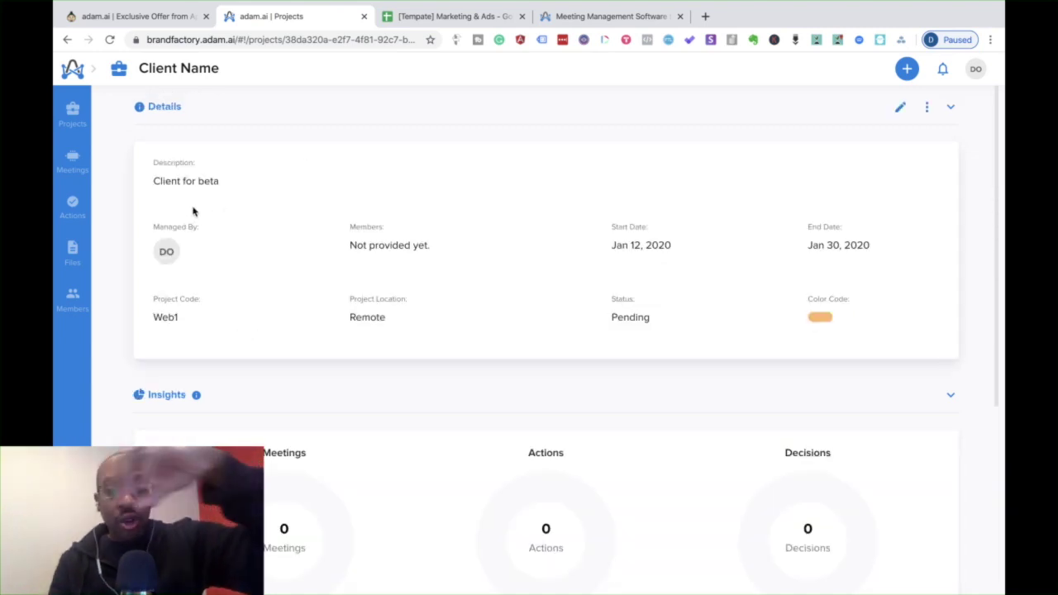
scroll(192, 212, "down", 4)
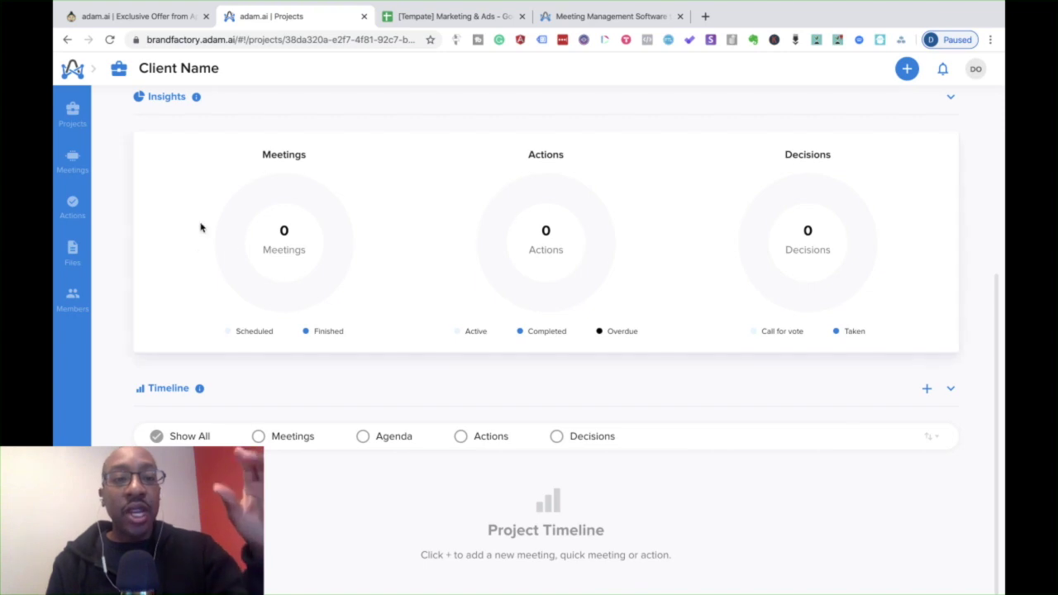
scroll(236, 265, "up", 4)
scroll(238, 268, "down", 4)
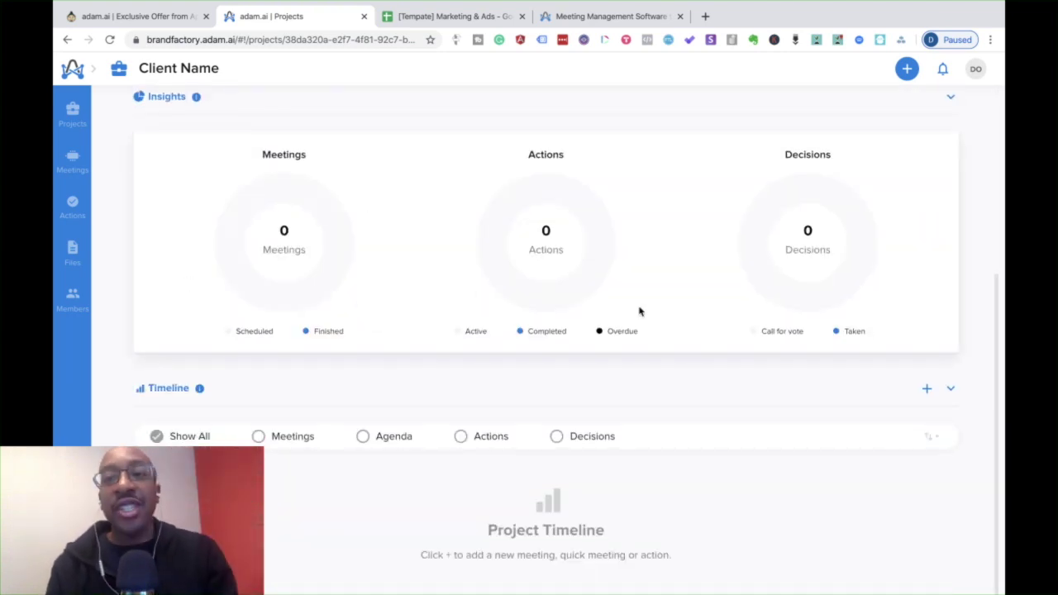
scroll(780, 281, "up", 2)
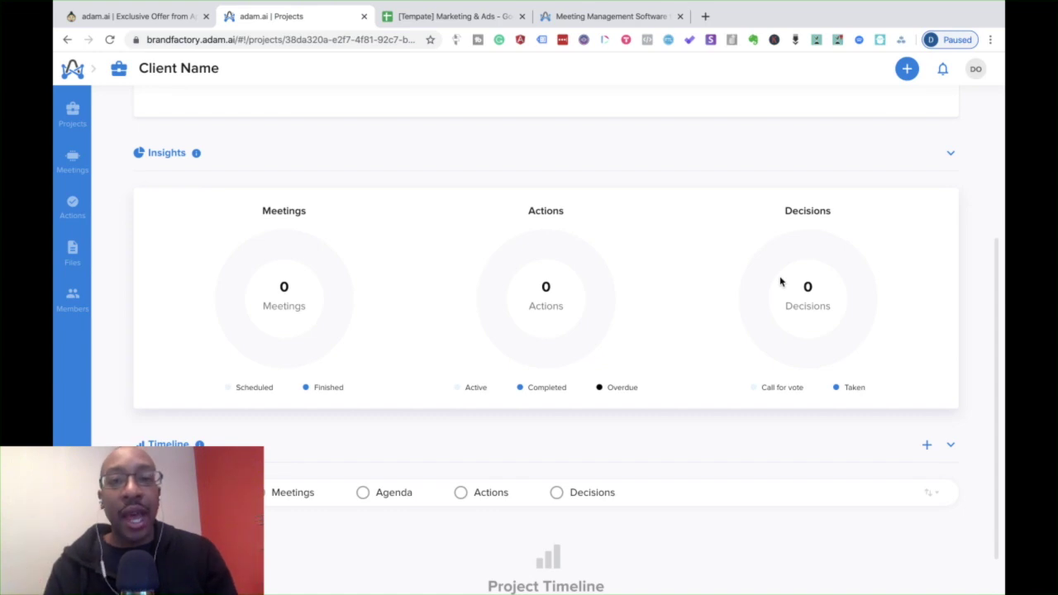
scroll(626, 355, "up", 3)
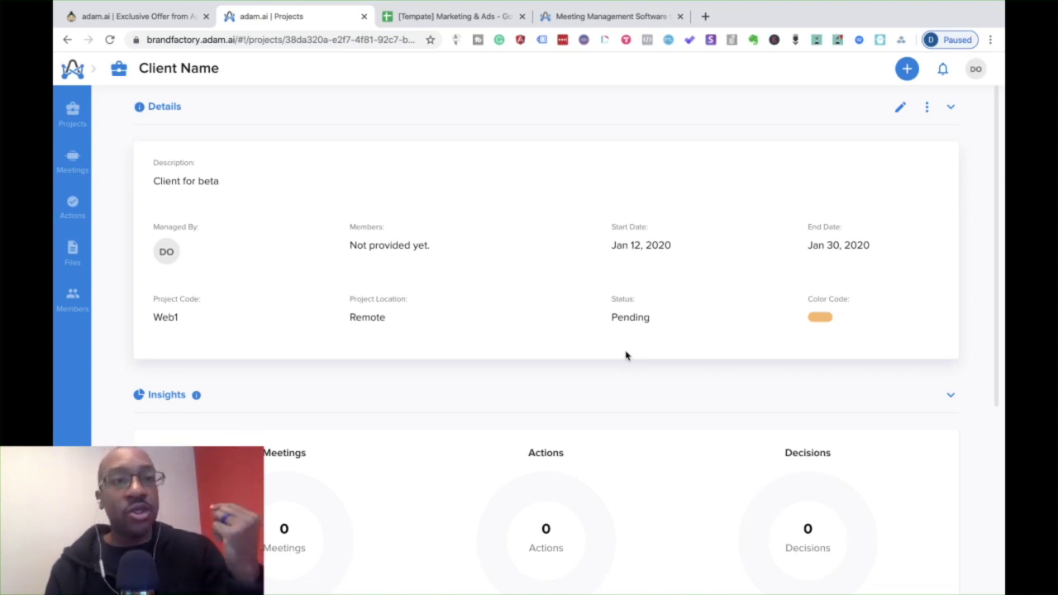
scroll(626, 356, "down", 4)
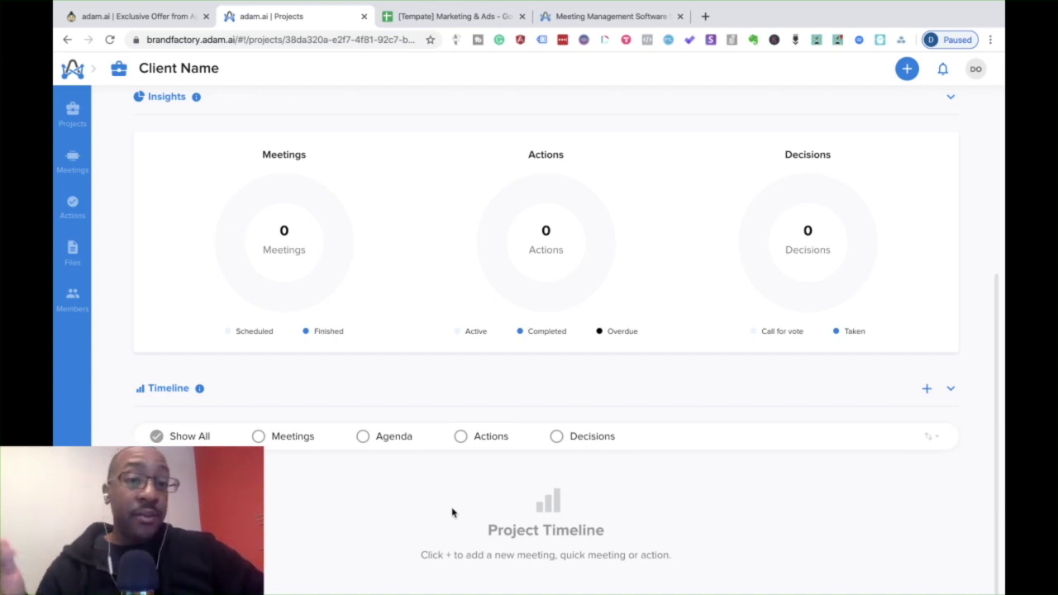
scroll(453, 514, "up", 4)
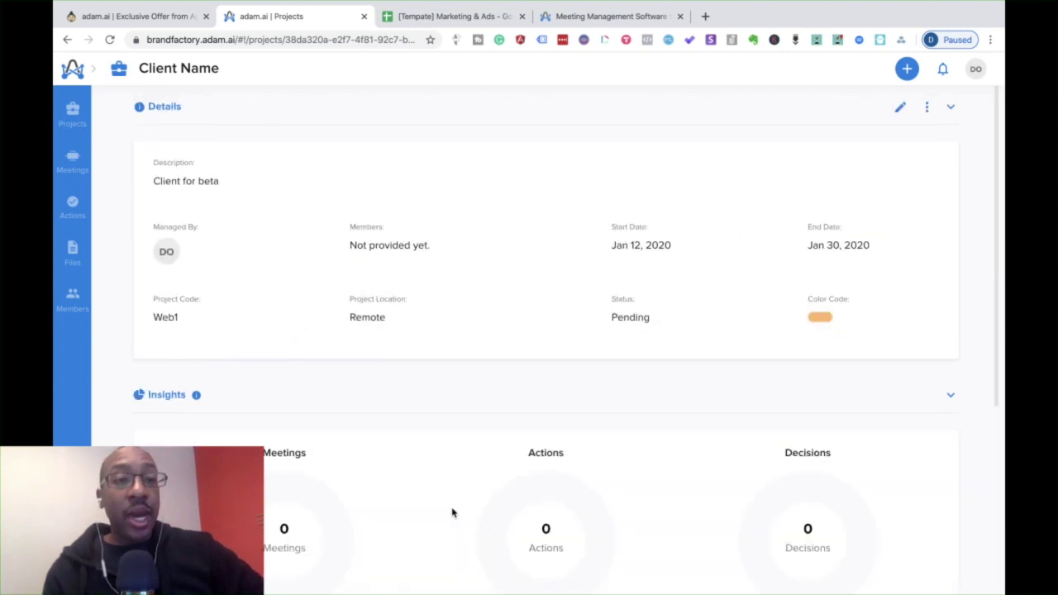
Move from Projects to Meetings and view the Beta Meeting summary, objective 'Testing Beta'
left_click(74, 124)
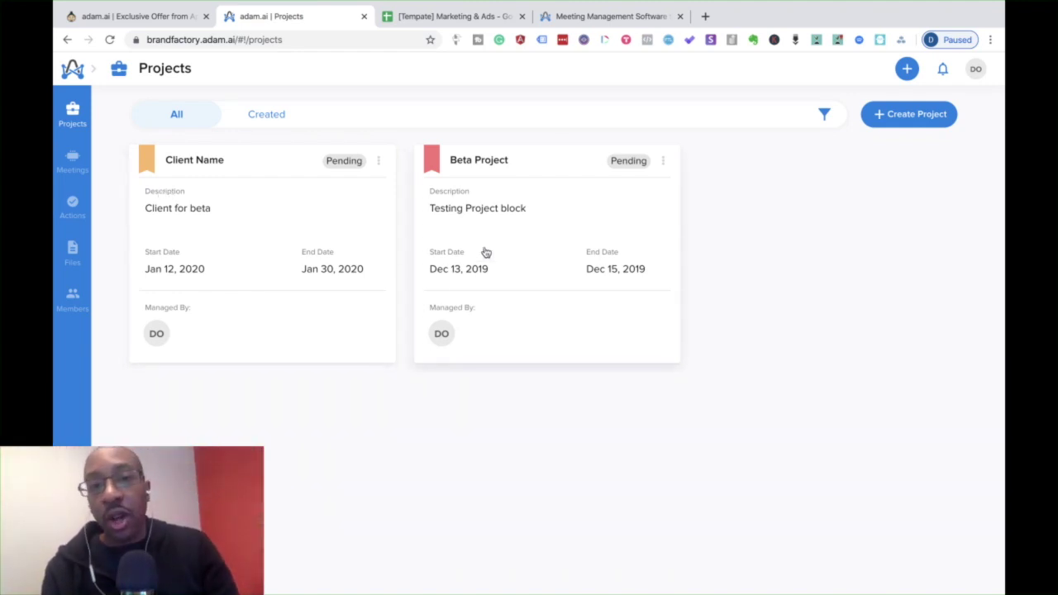
left_click(77, 165)
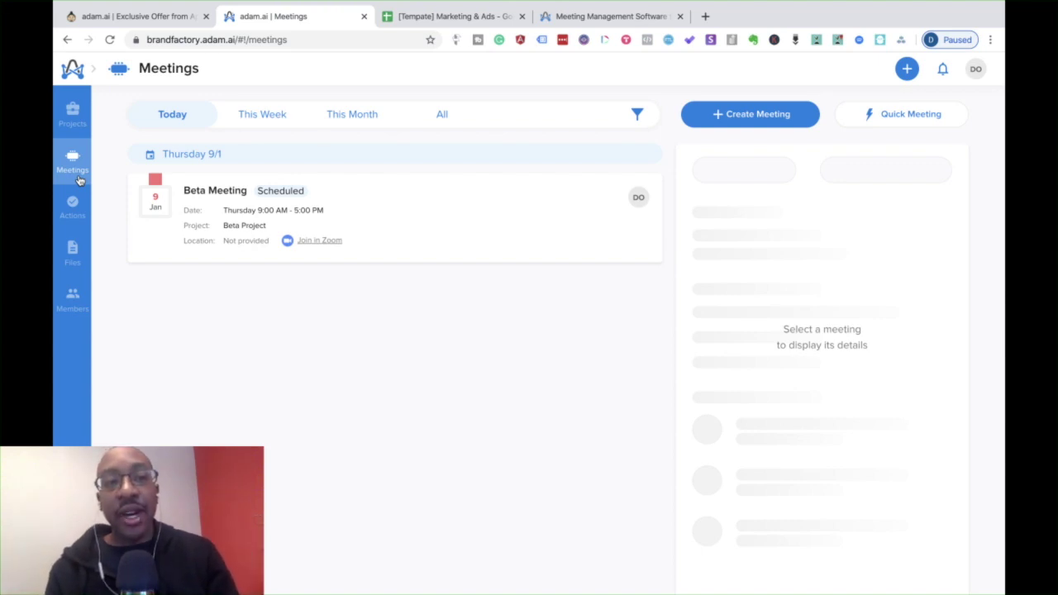
left_click(197, 210)
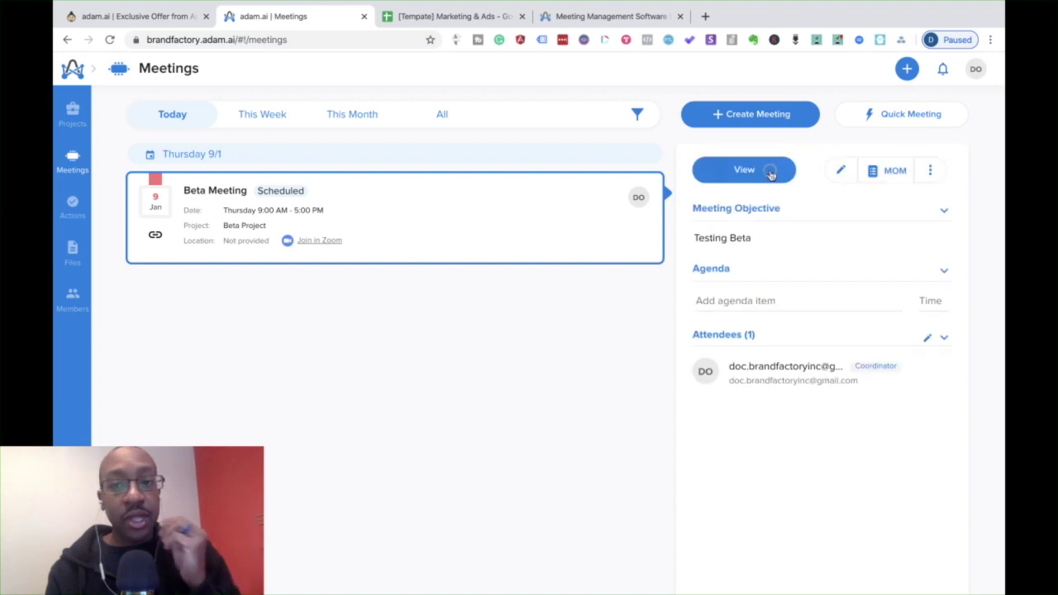
Enter the Beta Meeting room and scroll through its empty Notes, Decisions, Actions and Files
left_click(770, 171)
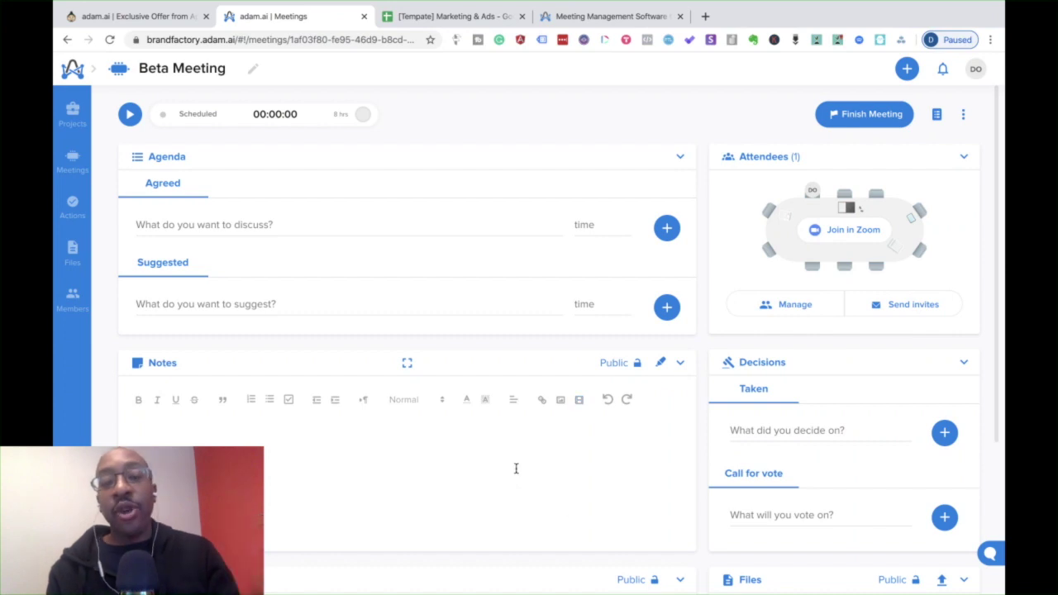
scroll(516, 469, "down", 3)
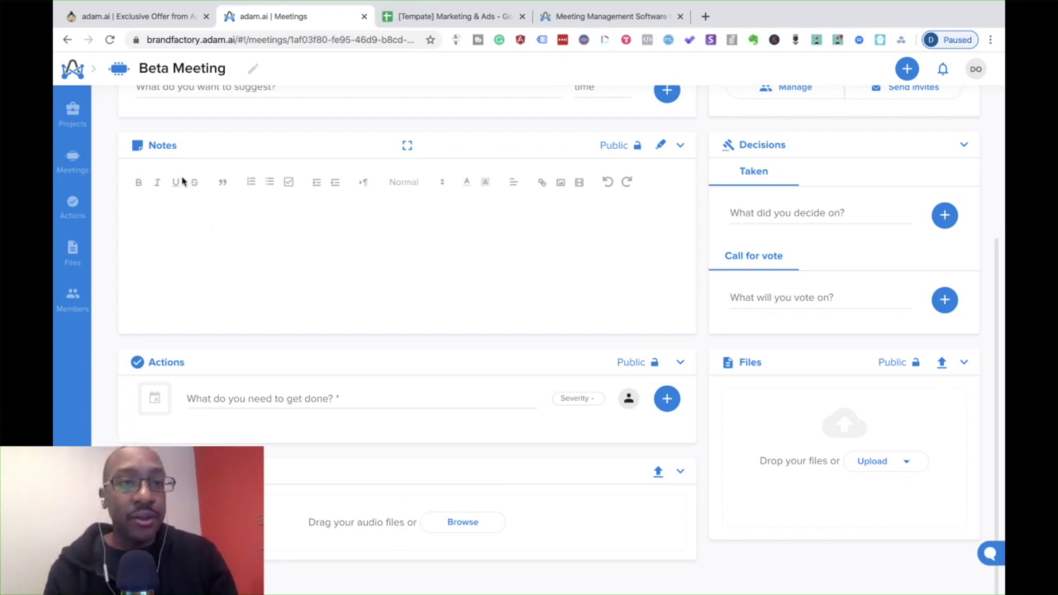
Scroll the AppSumo deal page briefly, then return to the adam.ai Beta Meeting page
left_click(164, 17)
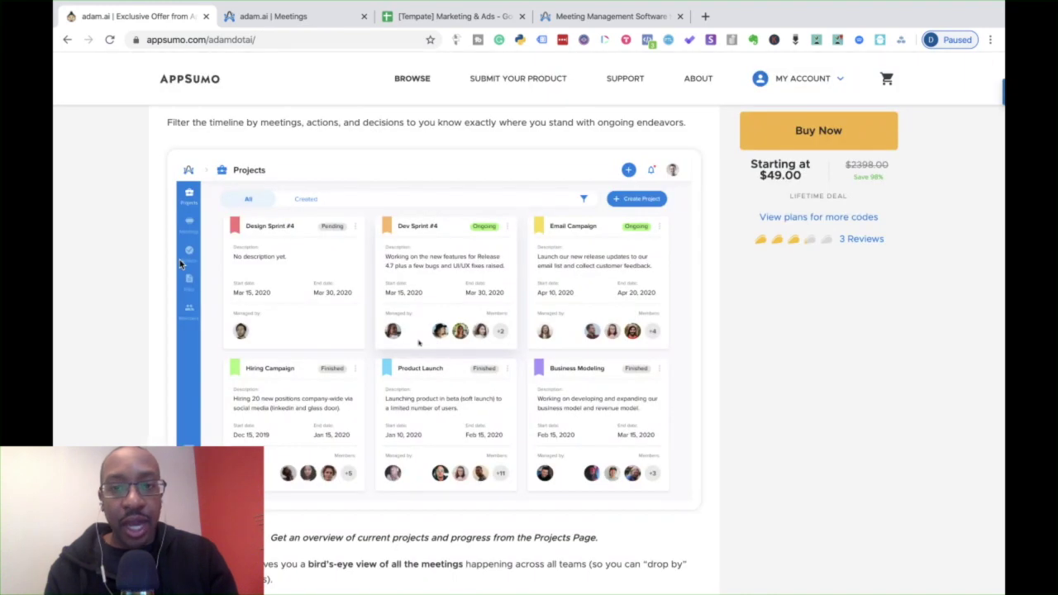
scroll(210, 326, "down", 10)
scroll(210, 327, "down", 15)
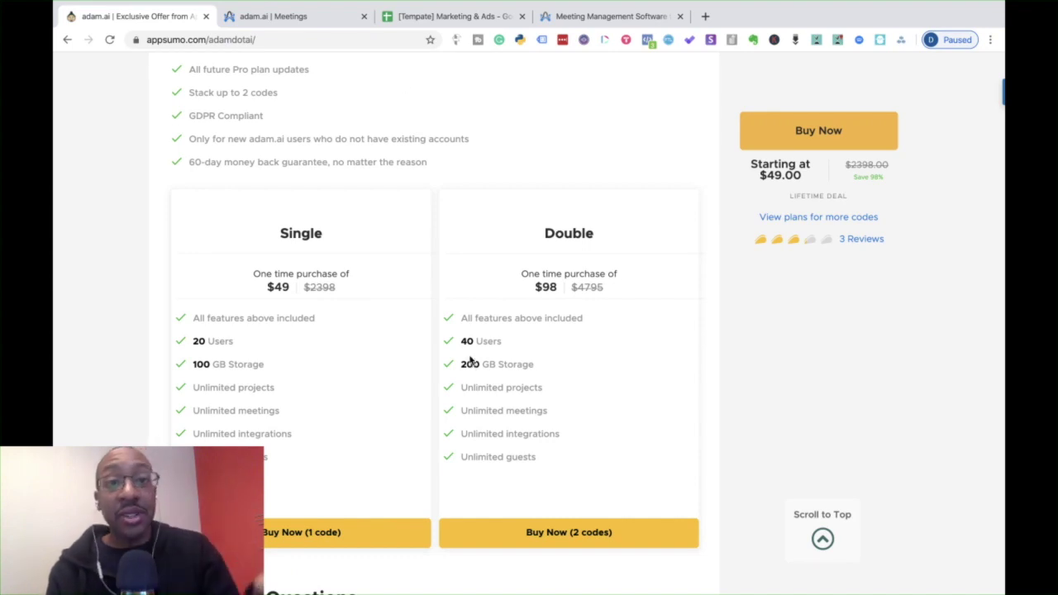
left_click(301, 18)
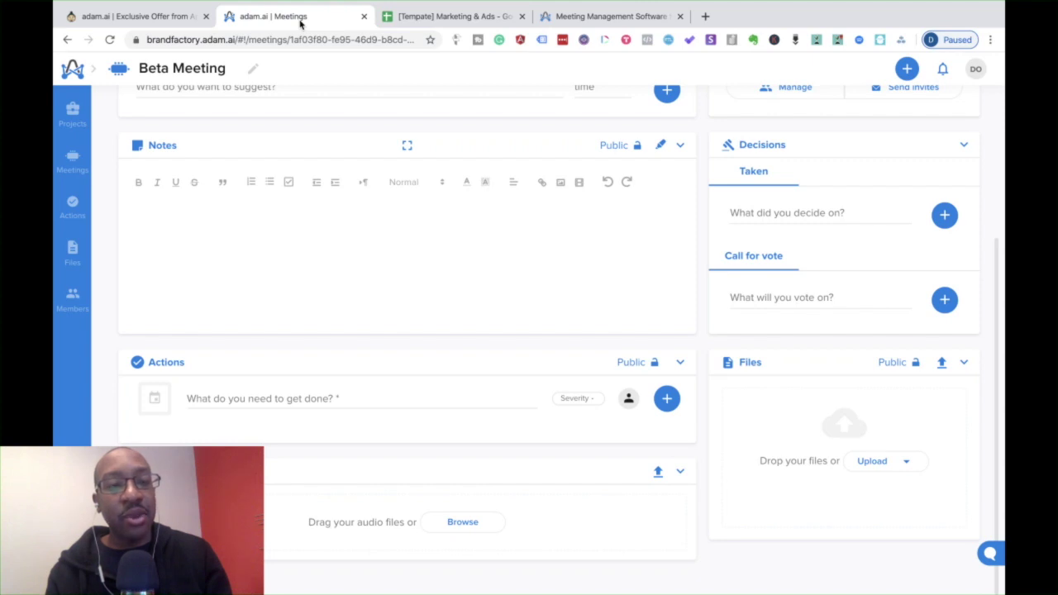
left_click(72, 302)
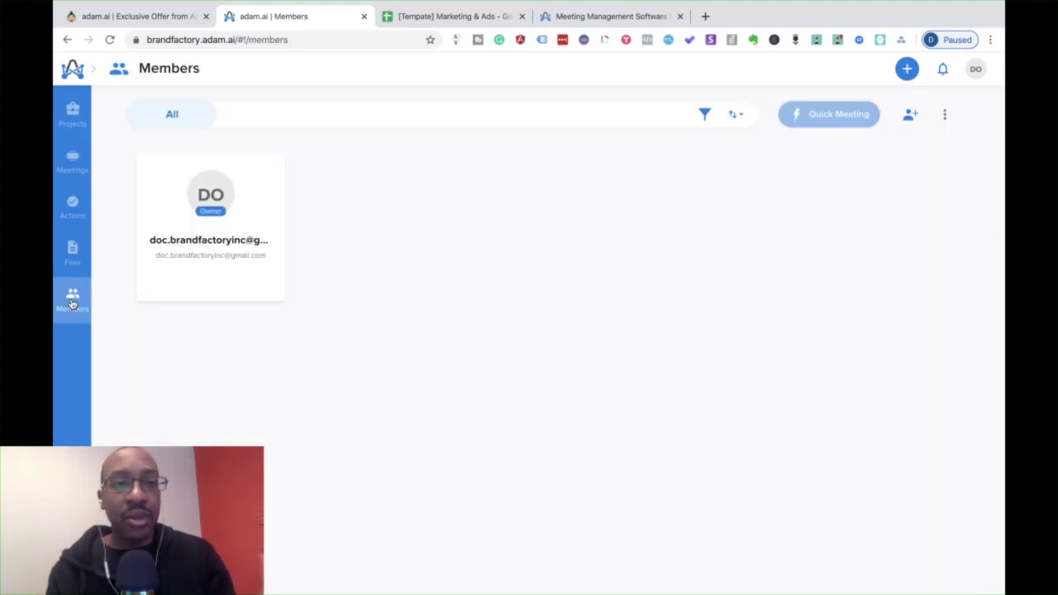
left_click(70, 111)
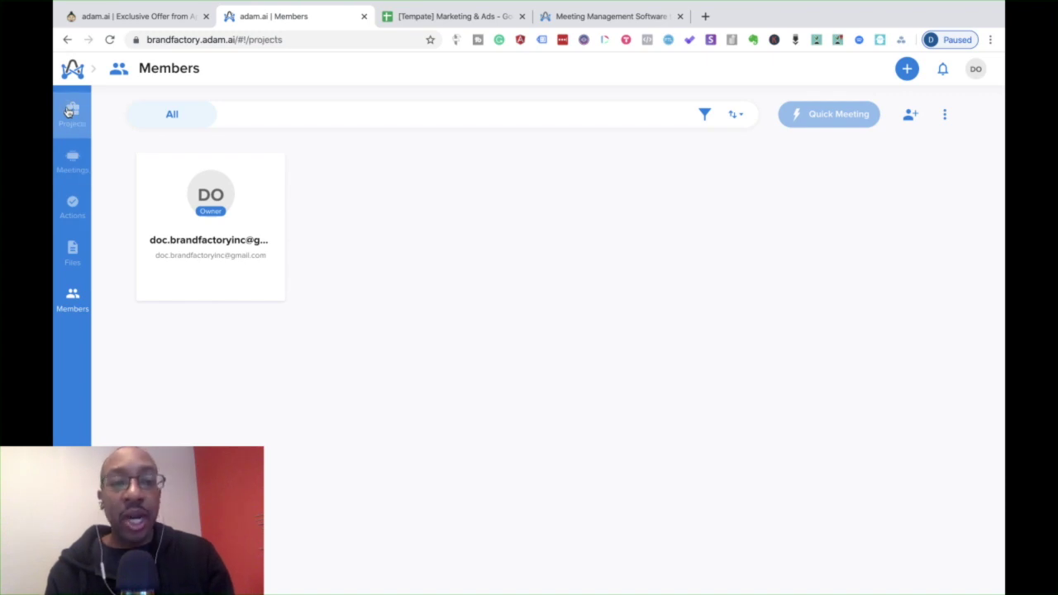
left_click(77, 167)
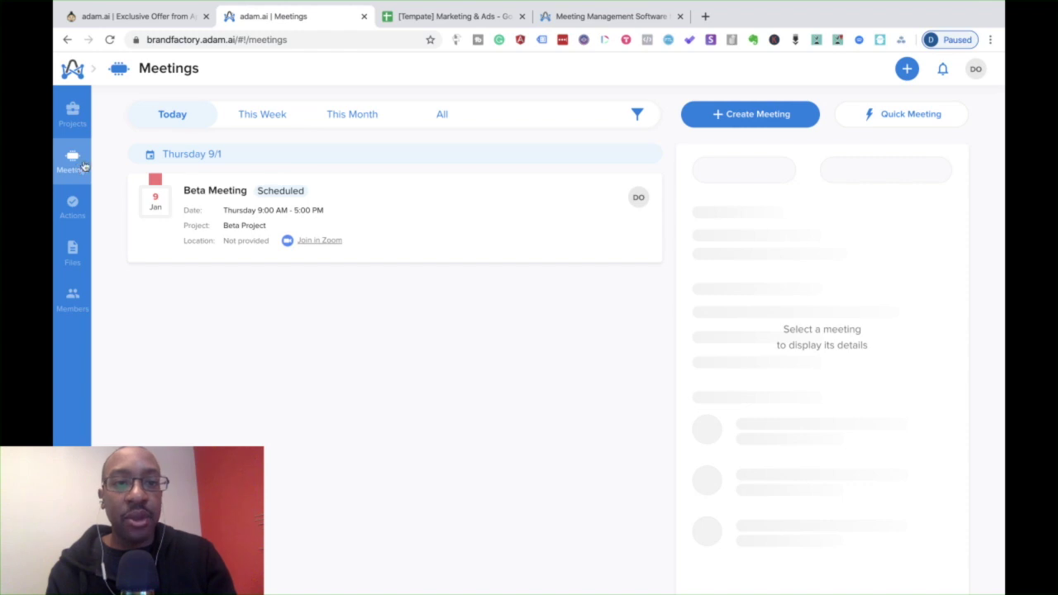
left_click(627, 246)
left_click(743, 174)
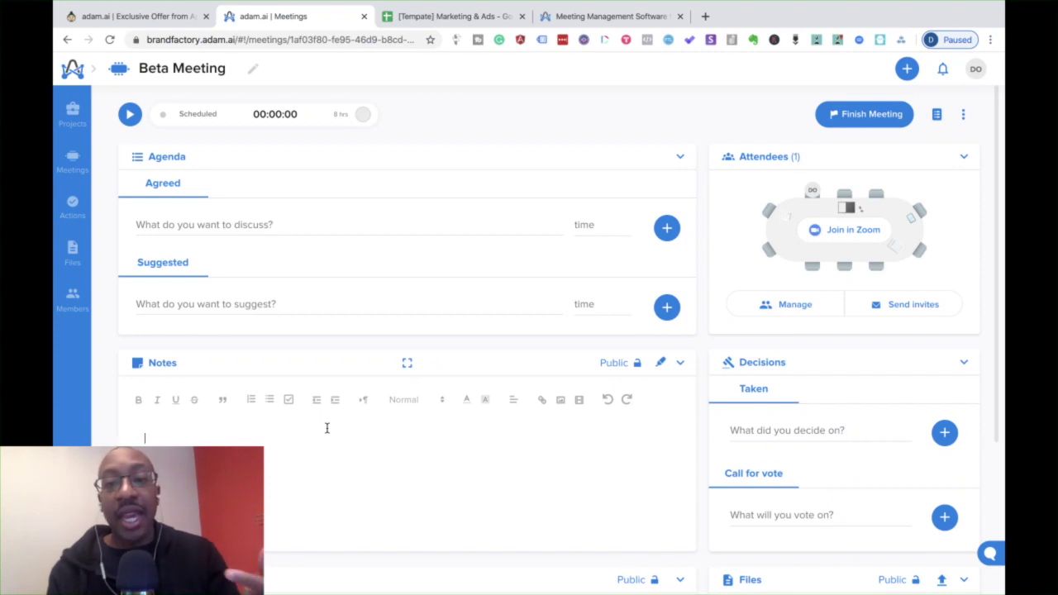
Open and close Smart Highlights for the meeting notes, then return to the Projects list
left_click(659, 366)
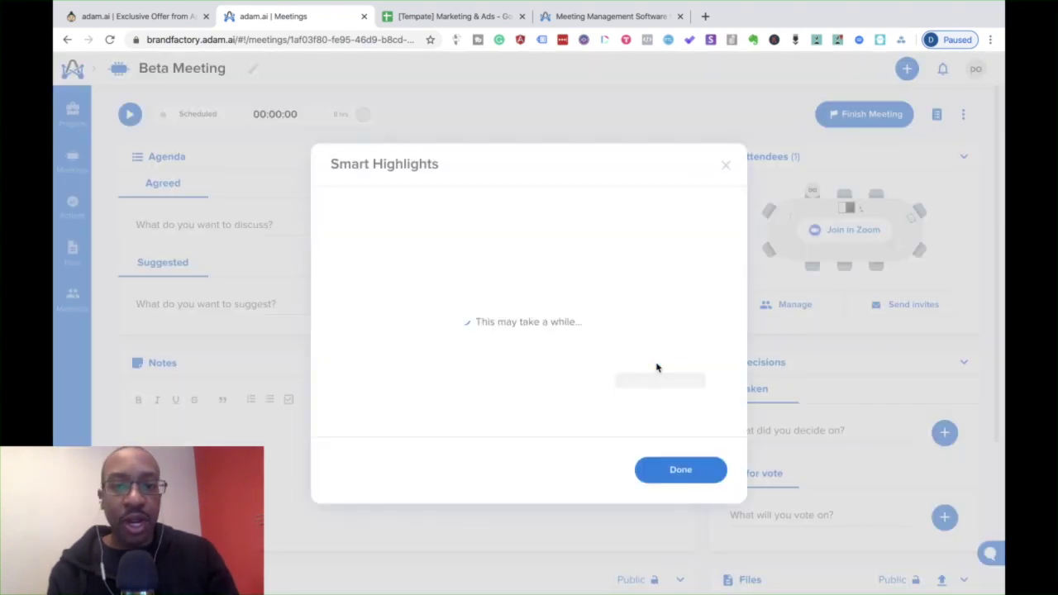
left_click(726, 166)
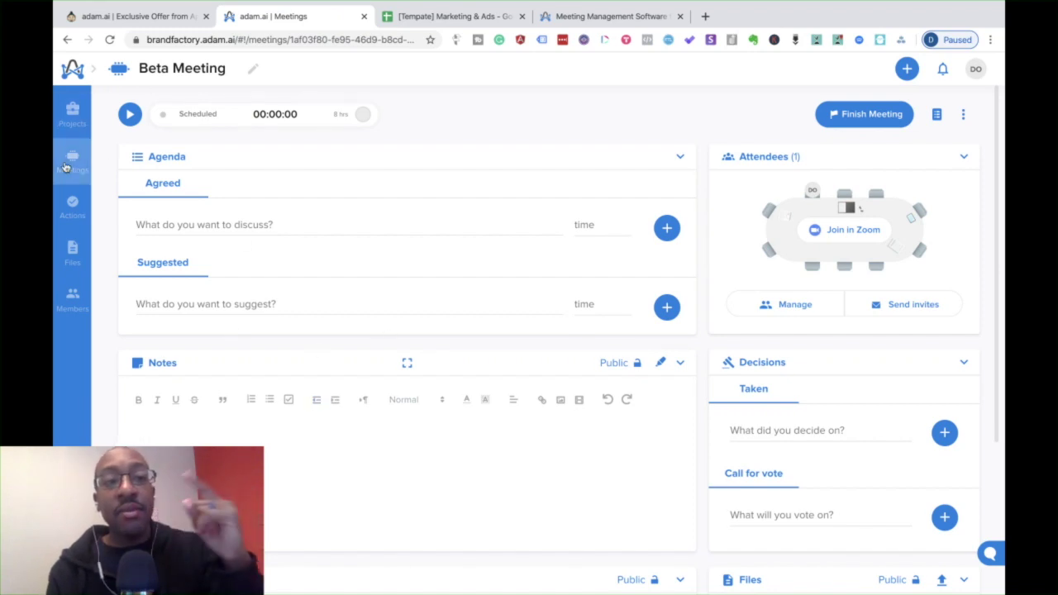
left_click(72, 116)
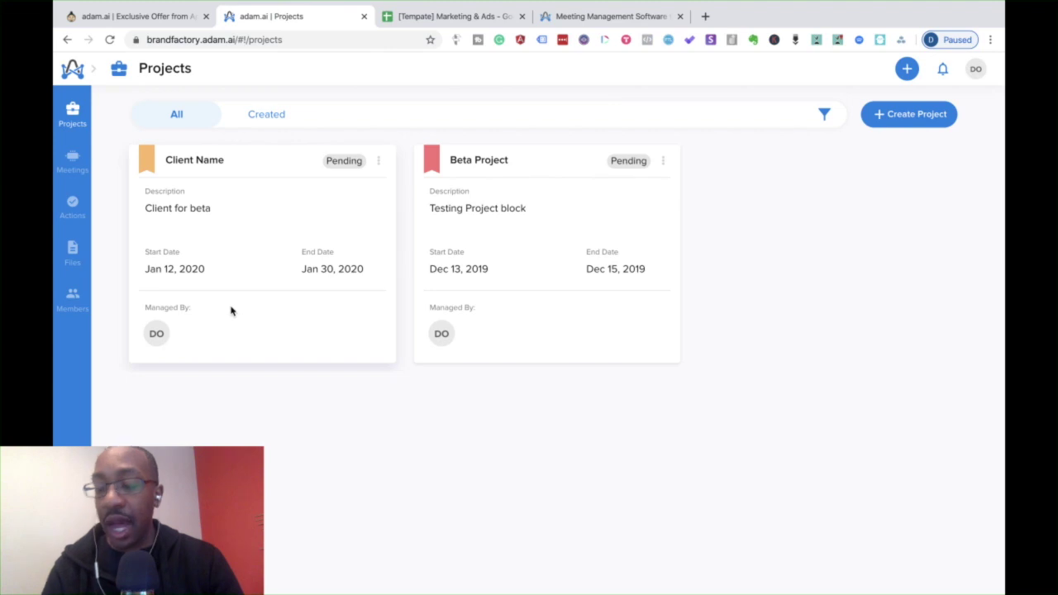
left_click(210, 211)
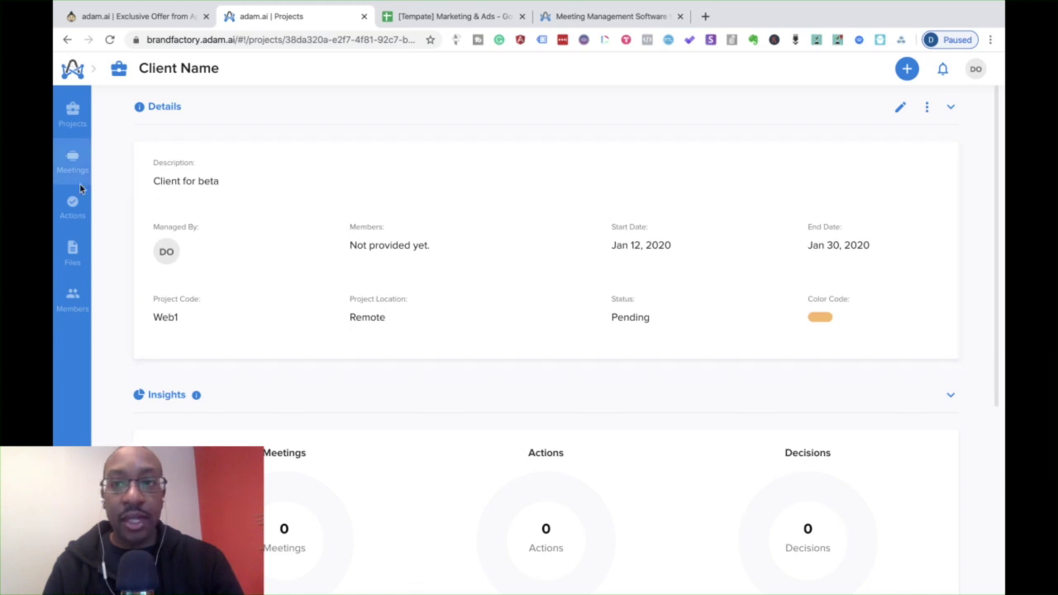
Go via Meetings back to Projects, open the Create Project form, and close it unsaved
left_click(73, 166)
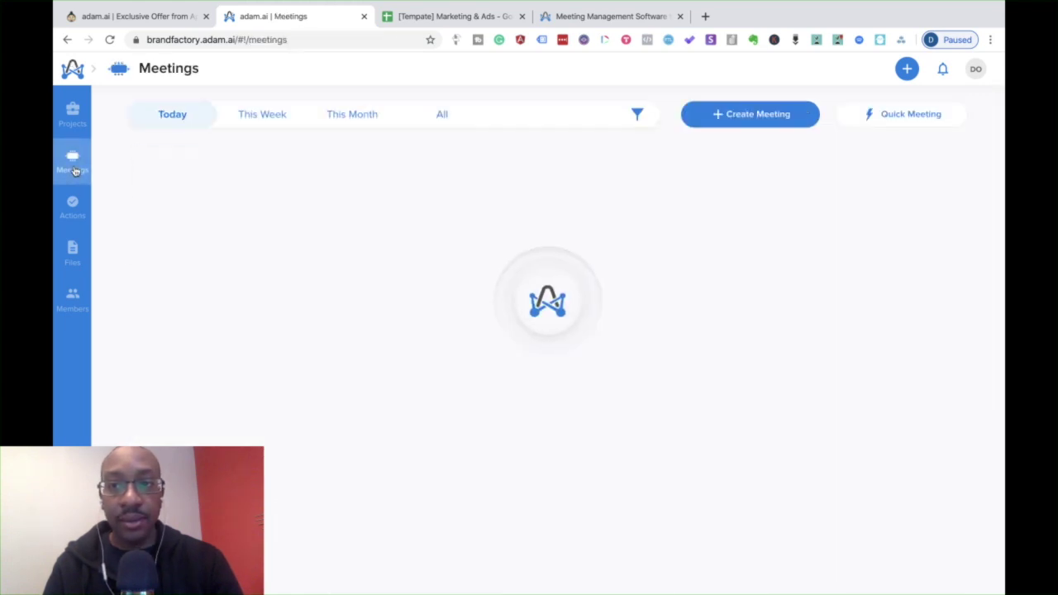
left_click(73, 117)
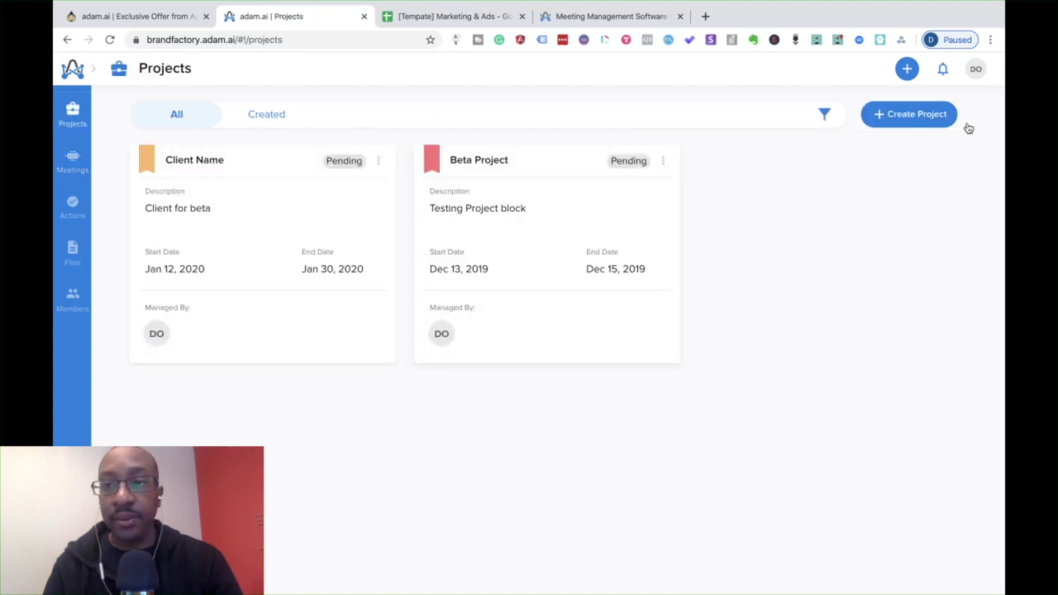
left_click(918, 115)
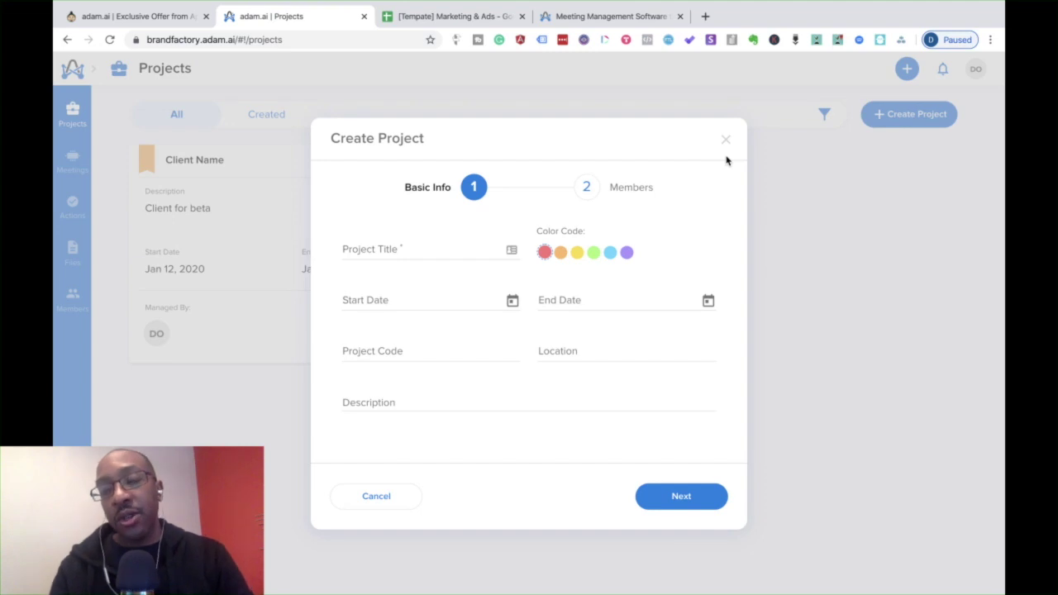
left_click(726, 140)
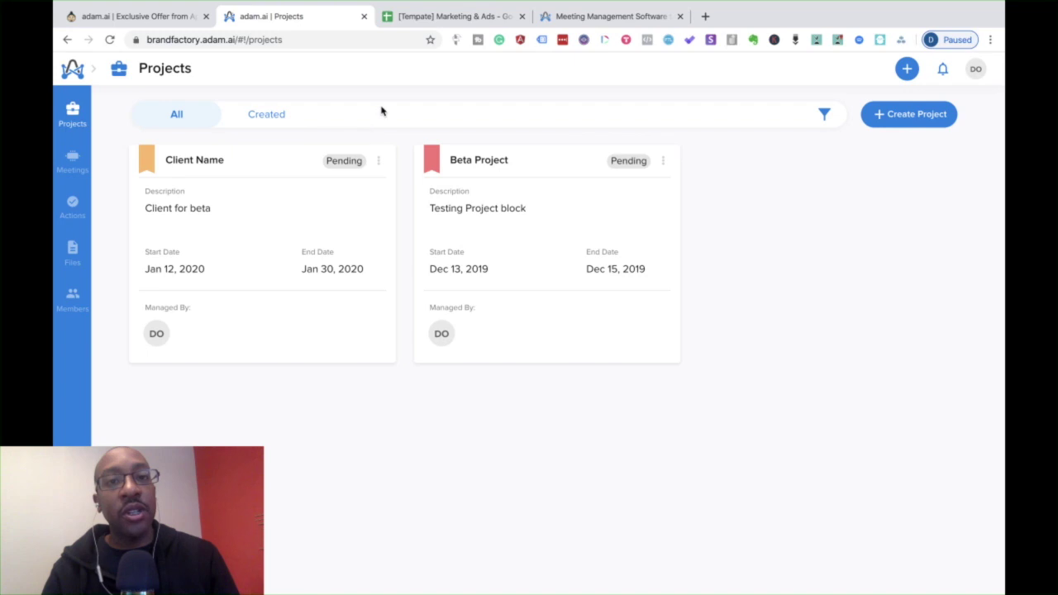
left_click(434, 19)
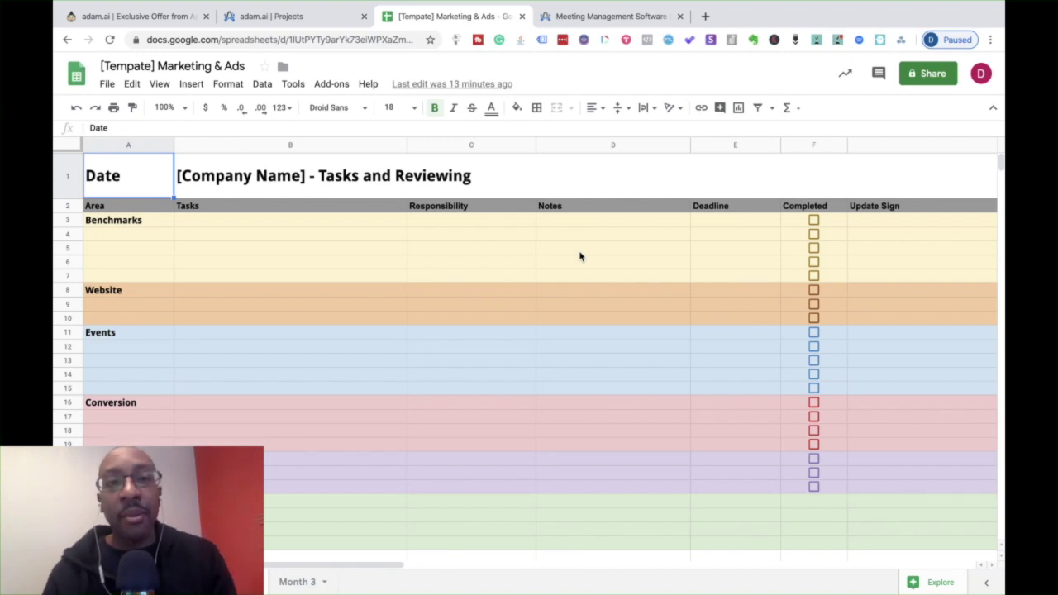
left_click(321, 29)
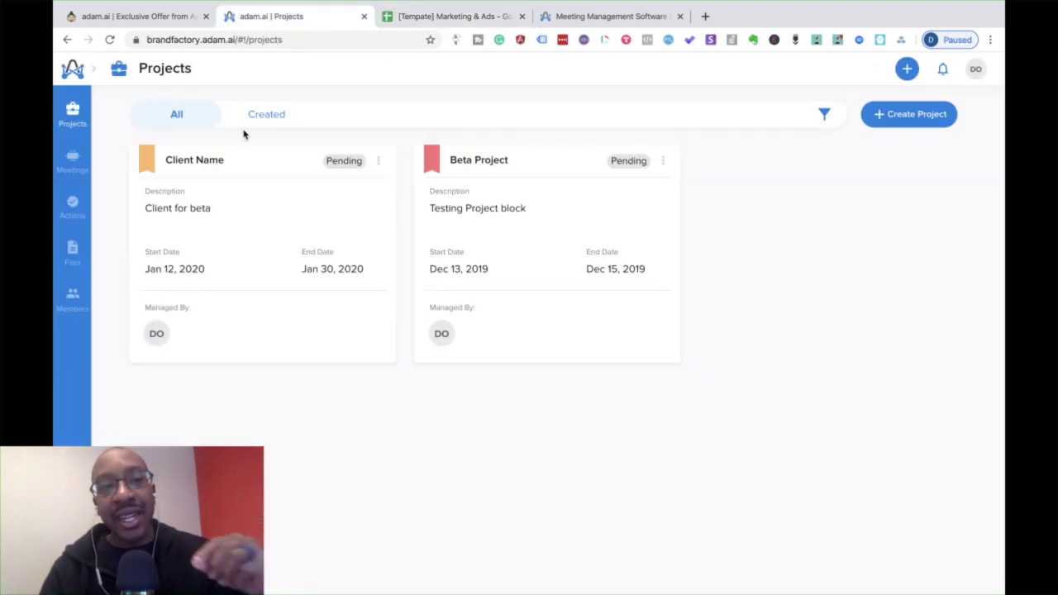
Open the Client Name project, review its zeroed insights and timeline, then return to Meetings
left_click(221, 234)
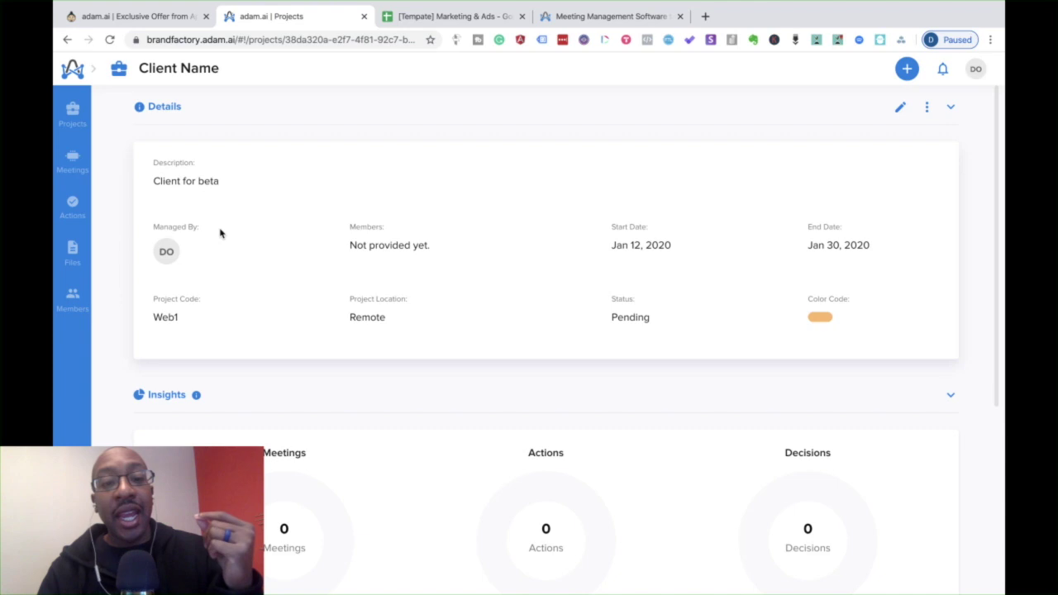
scroll(253, 302, "down", 4)
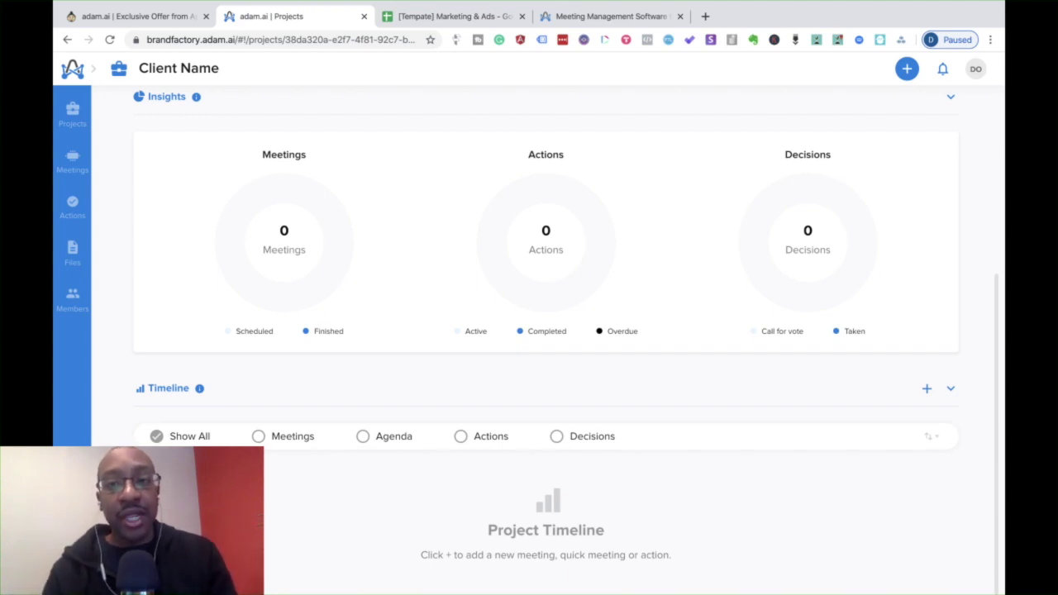
scroll(546, 331, "up", 4)
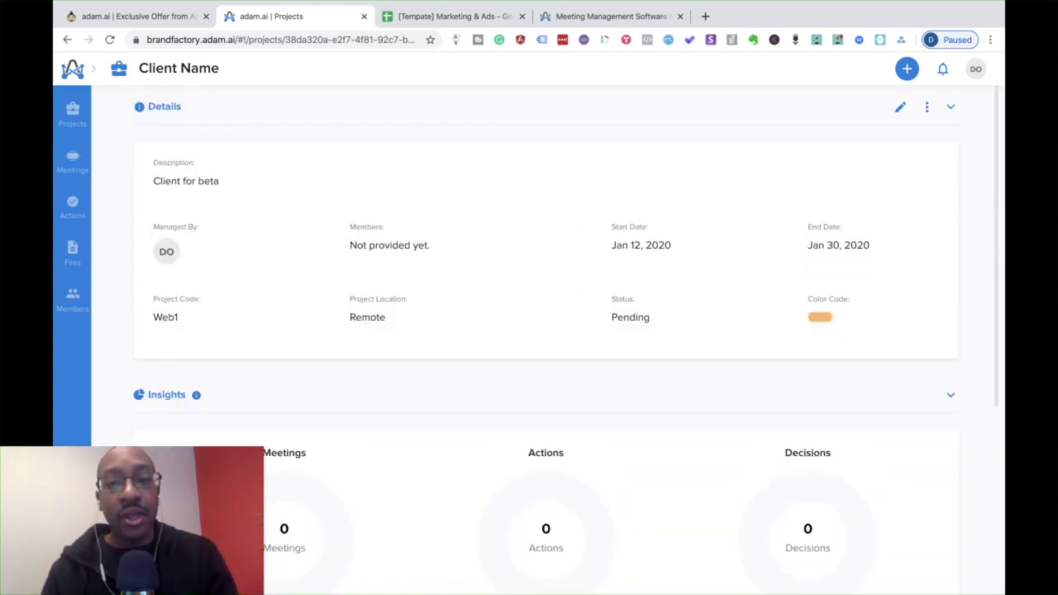
scroll(545, 331, "down", 4)
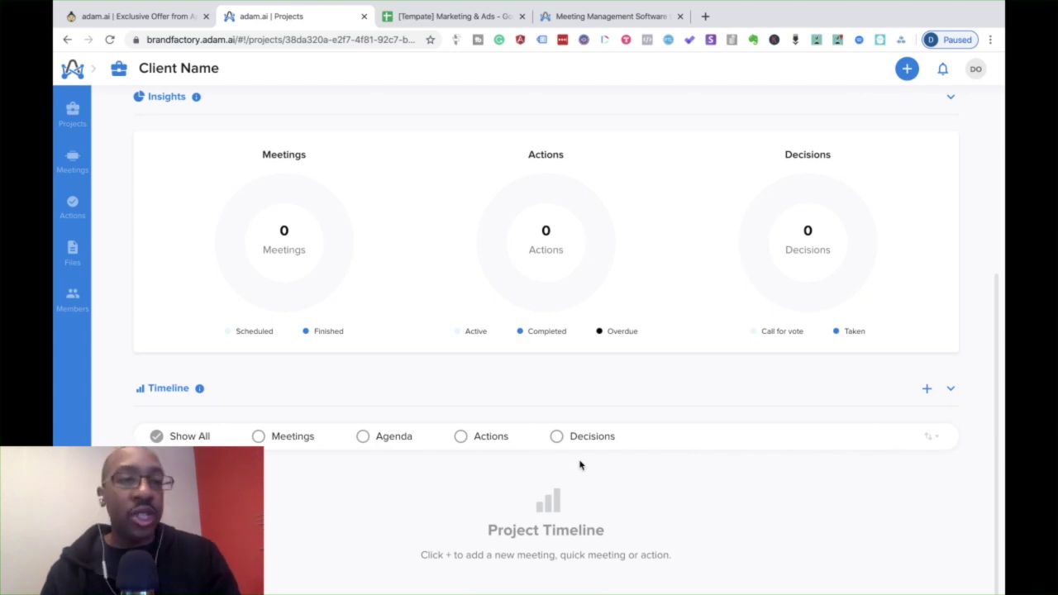
scroll(579, 465, "up", 4)
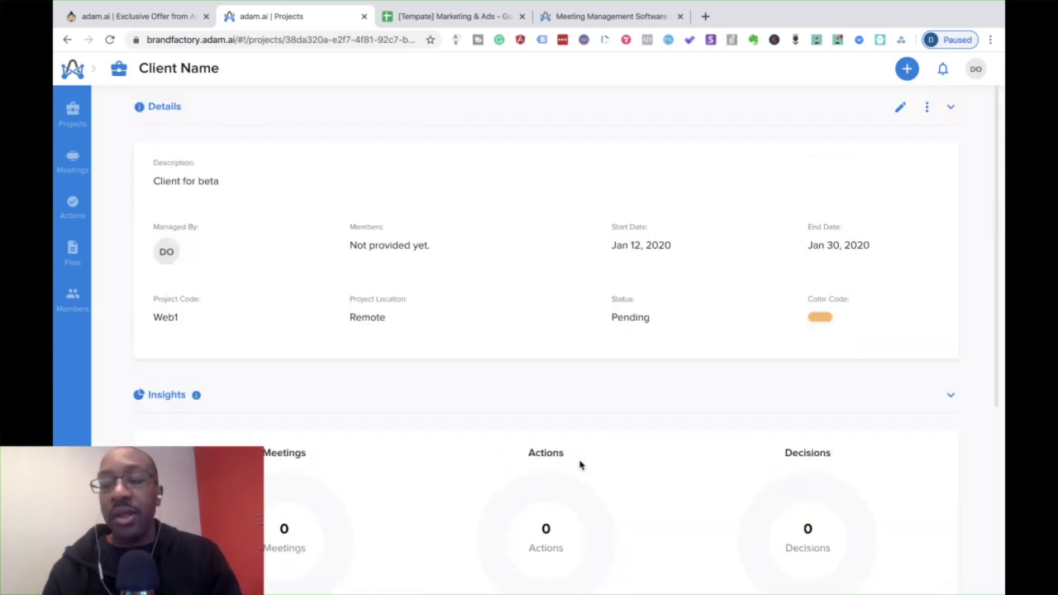
left_click(70, 70)
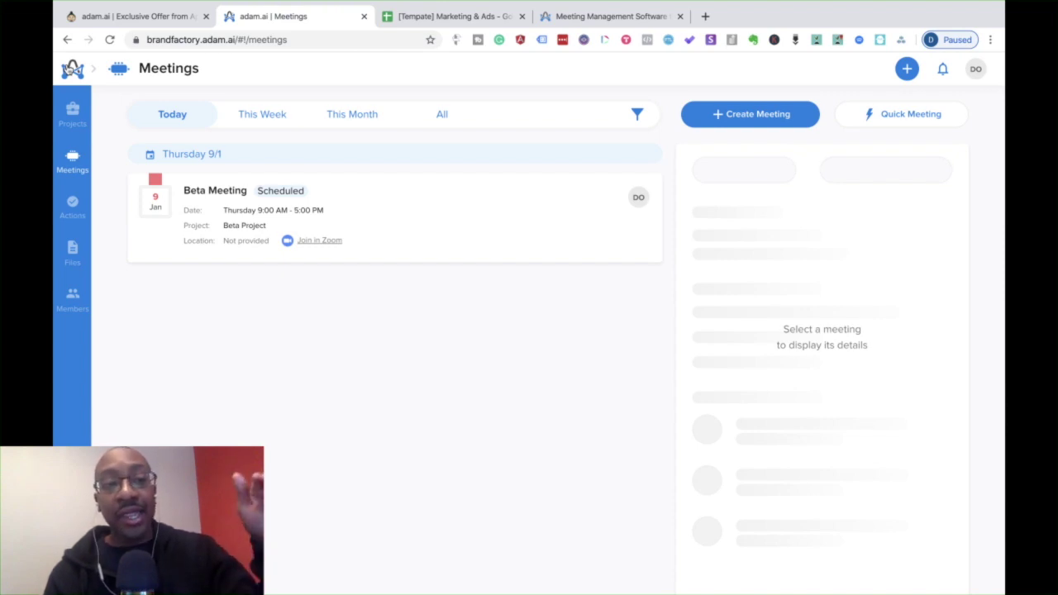
Return to the Projects list, then switch to AppSumo's Single $49 and Double $98 plans
left_click(73, 115)
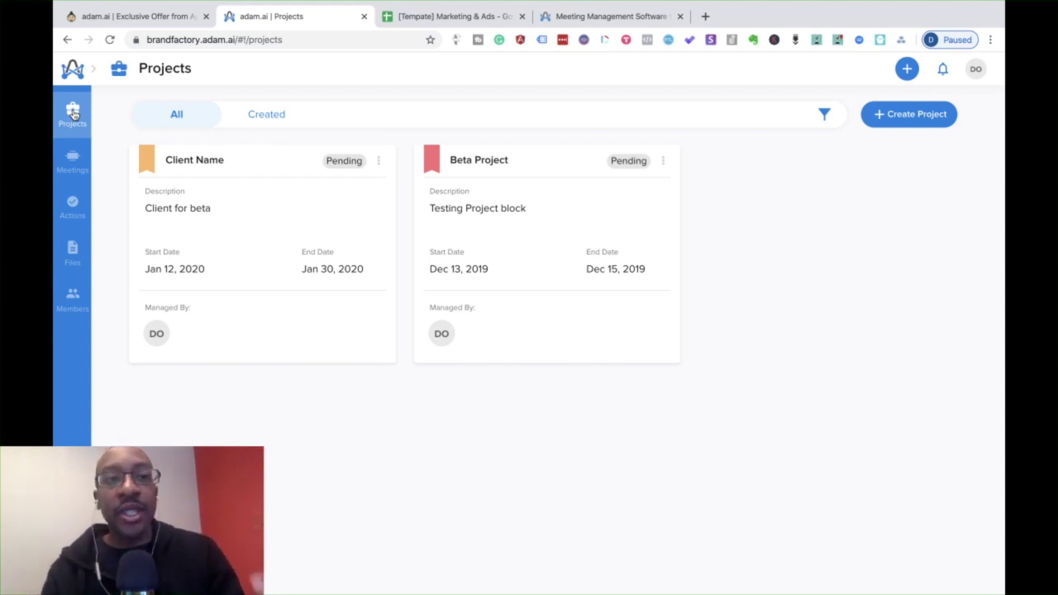
left_click(130, 16)
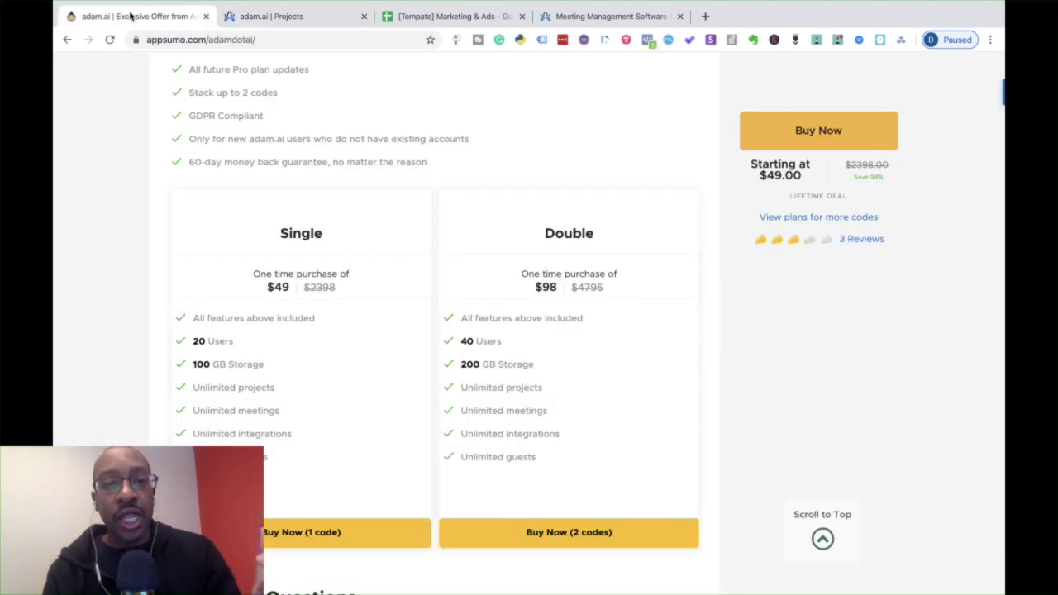
Scroll up to the top of the adam.ai AppSumo deal, showing 'Meetings: Reinvented' at $49.00
scroll(153, 253, "up", 15)
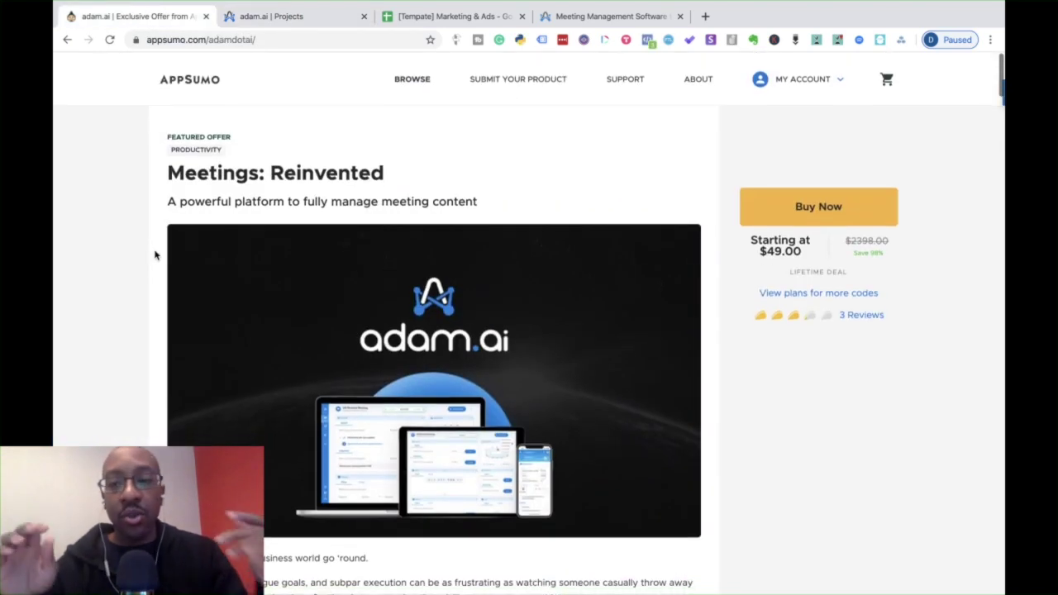